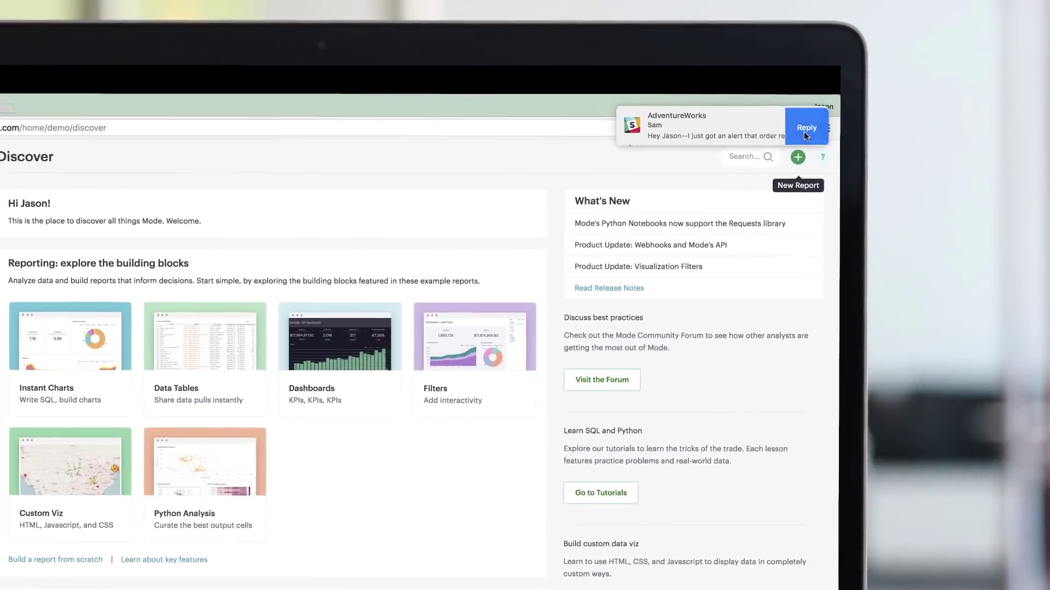
Read the colleague's Slack message reporting order returns over threshold and a revenue drop
left_click(859, 88)
scroll(772, 155, "up", 2)
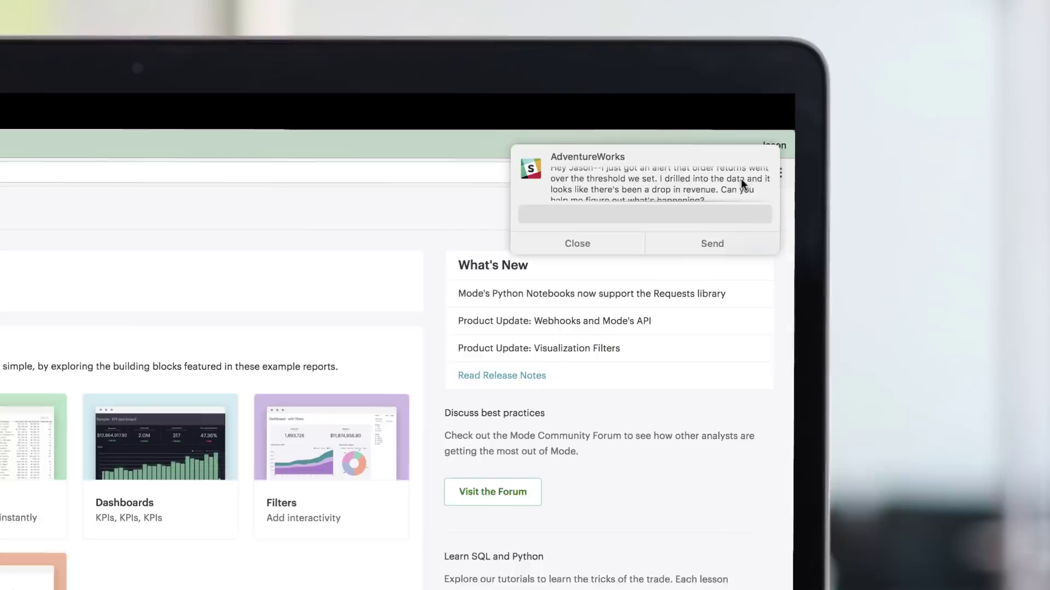
scroll(678, 234, "down", 2)
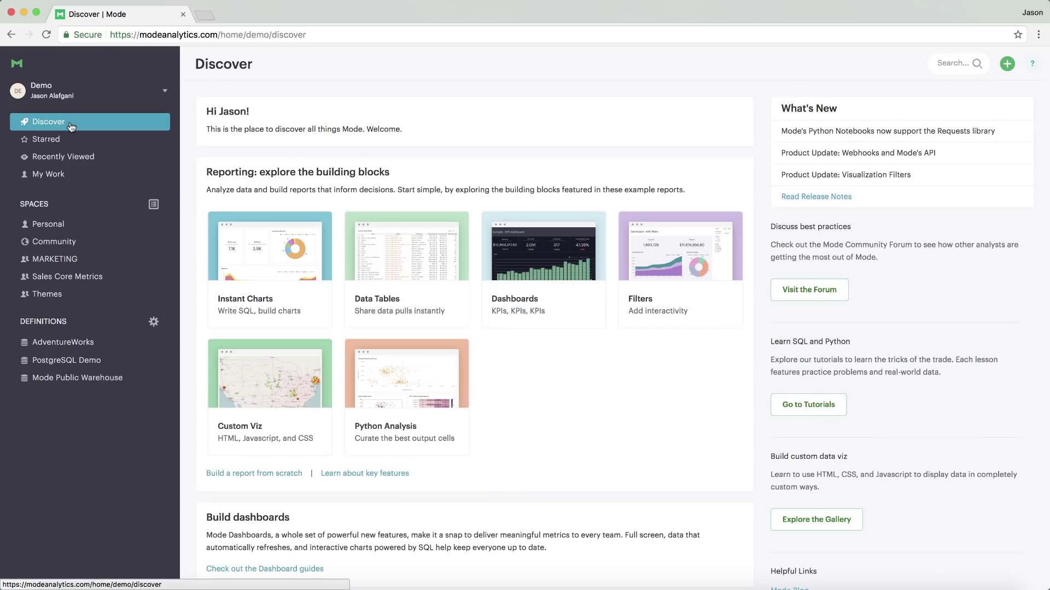
In Sales Core Metrics, drill the dashboard's Northeast revenue by day, then start a new report
left_click(72, 276)
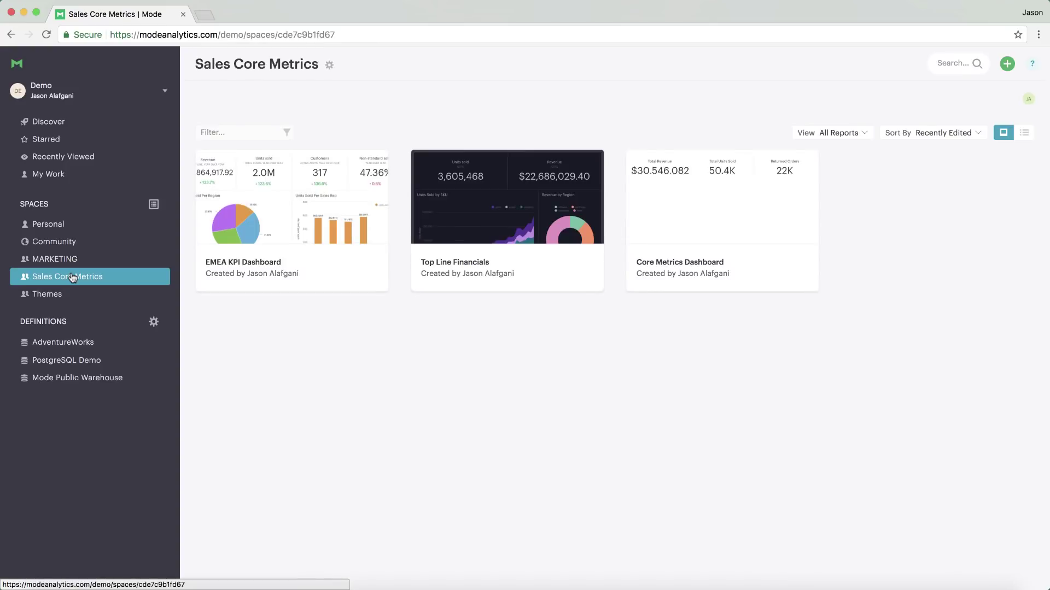
left_click(732, 202)
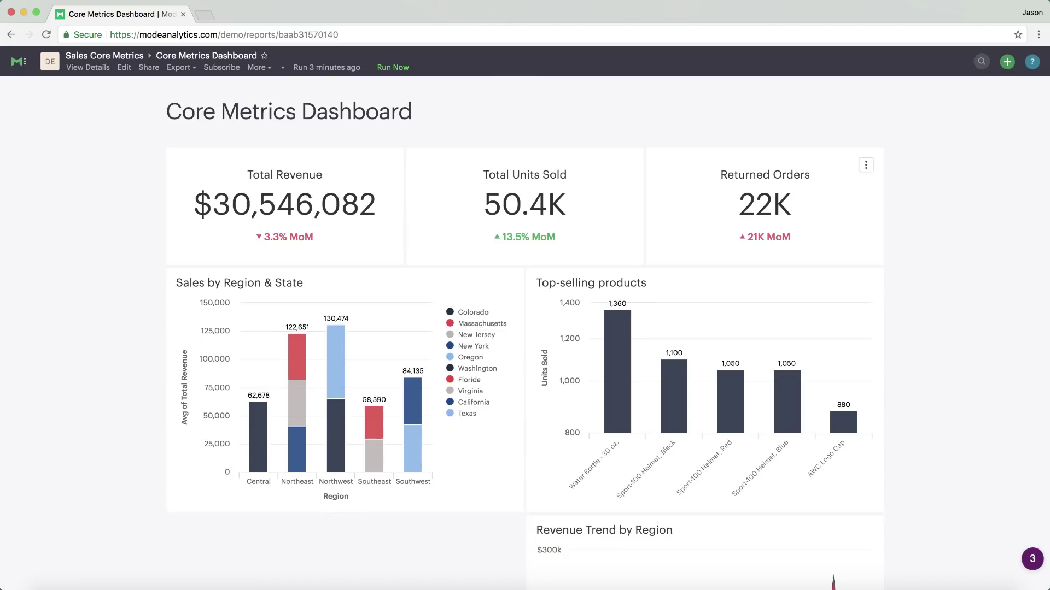
scroll(918, 208, "down", 4)
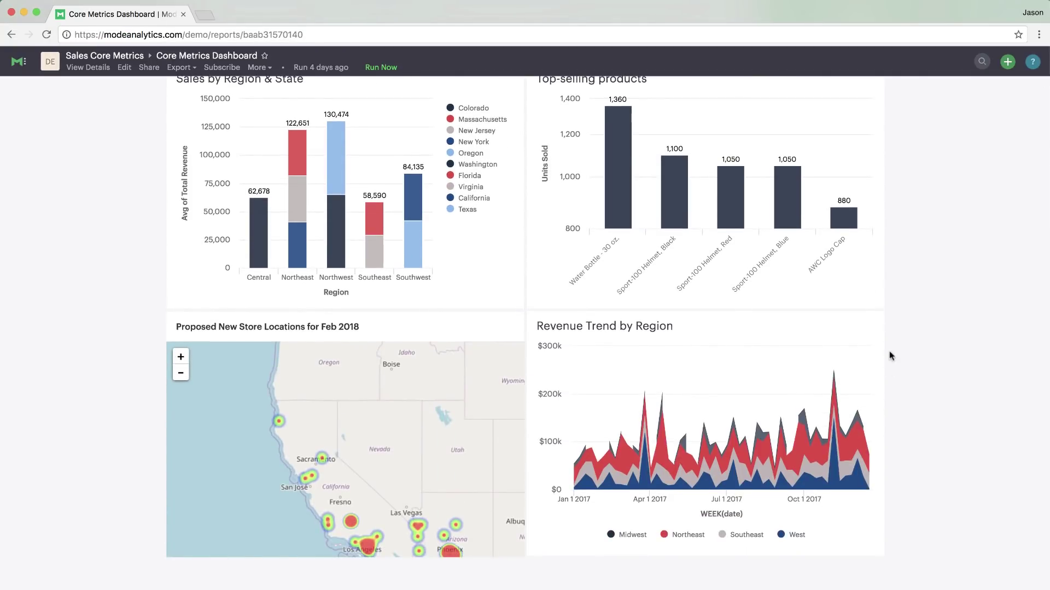
left_click(857, 448)
left_click(870, 454)
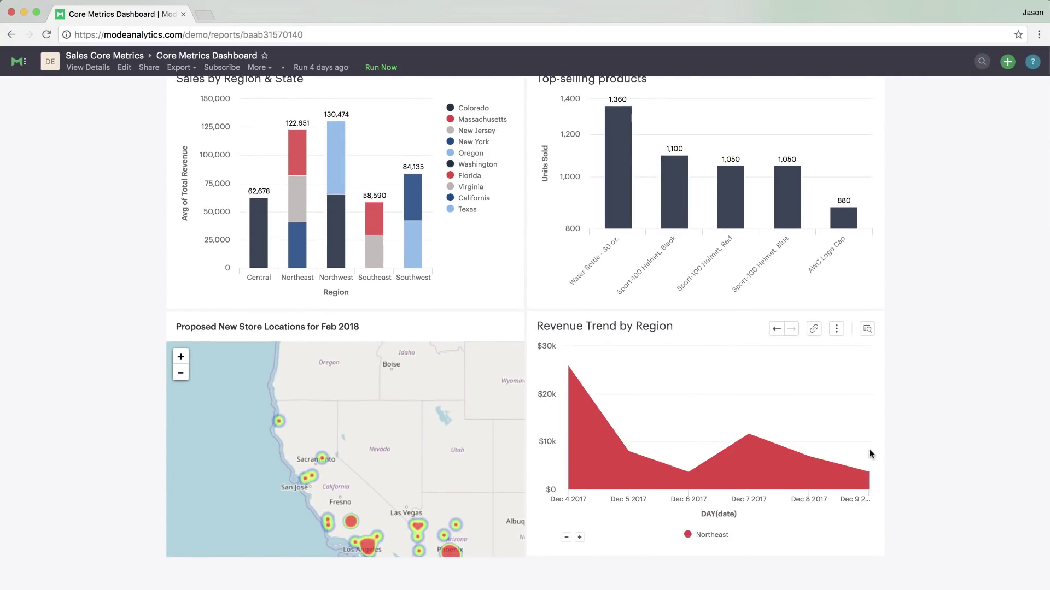
left_click(1007, 62)
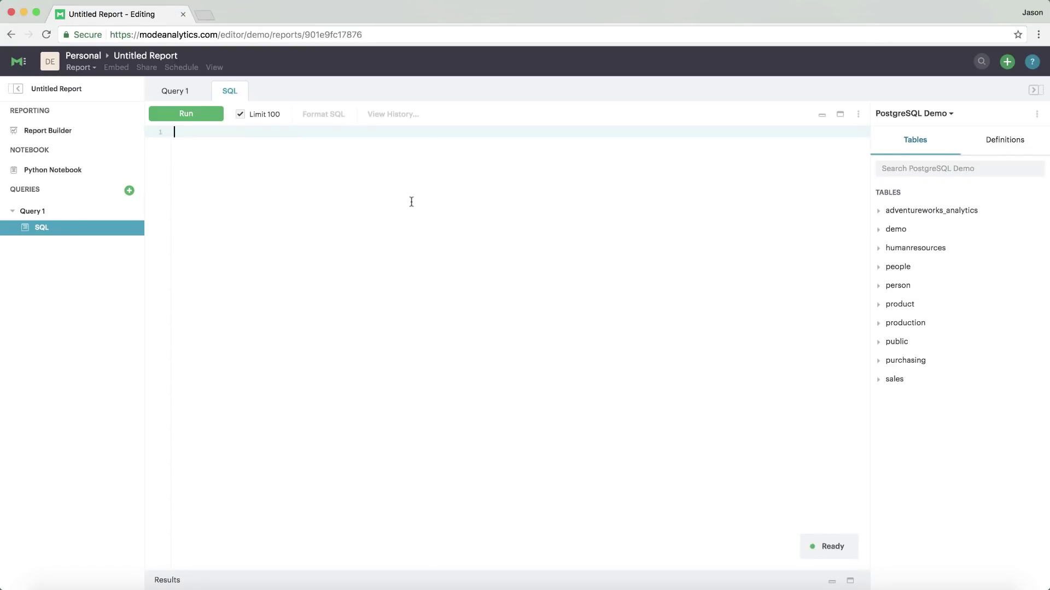
Query adventureworks_analytics.product_base_and_order_details with SELECT * and run it, returning 100 rows
type("SELECT * FROM adventurewo")
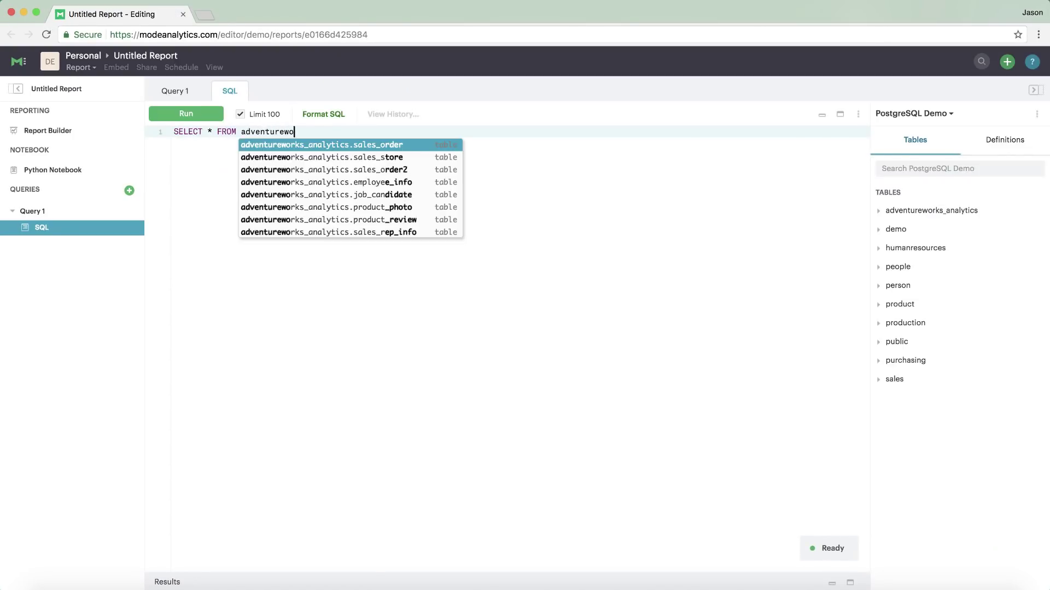
type("rks_analytics.product_base")
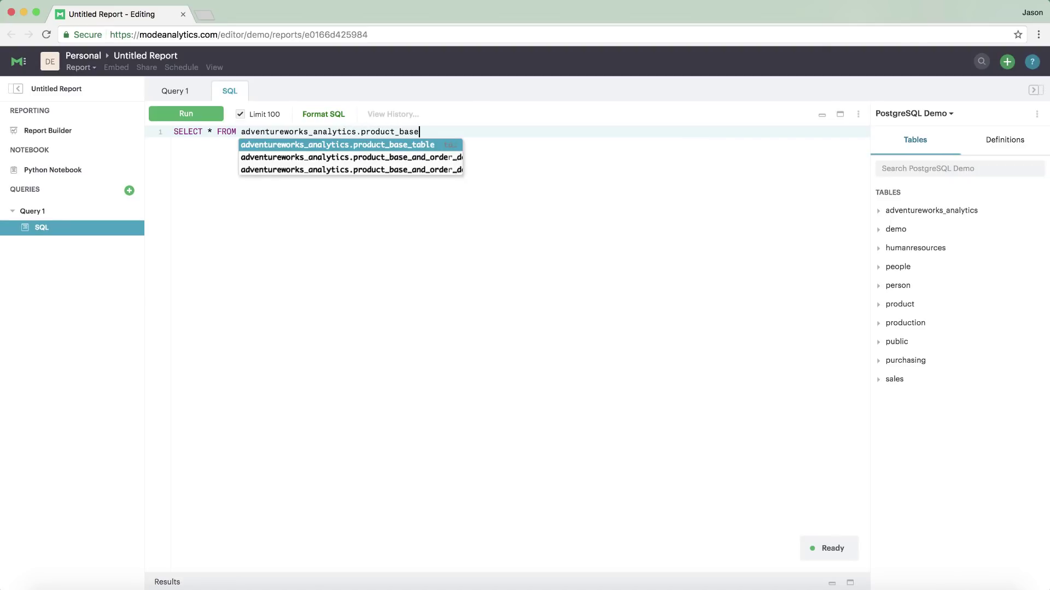
key("Down")
key("Return")
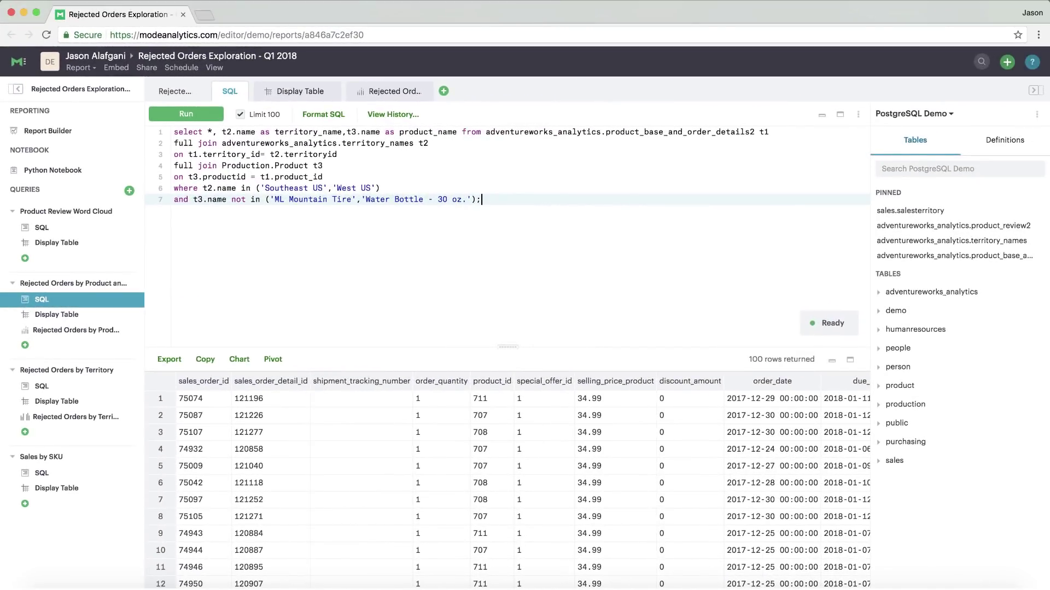
key("super+Return")
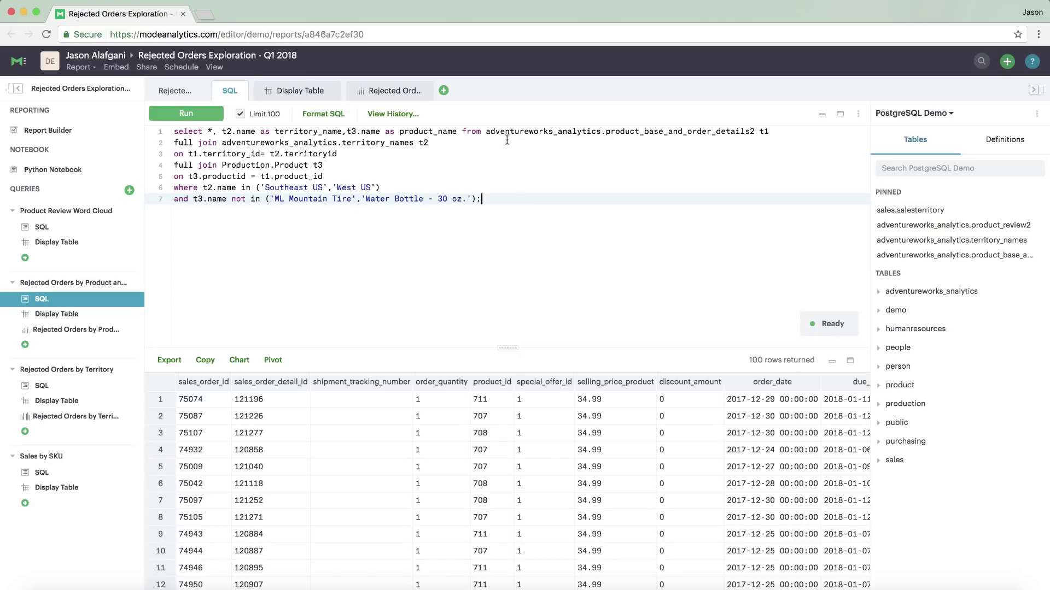
Add a new chart for the query results and make it a bar chart
left_click(445, 91)
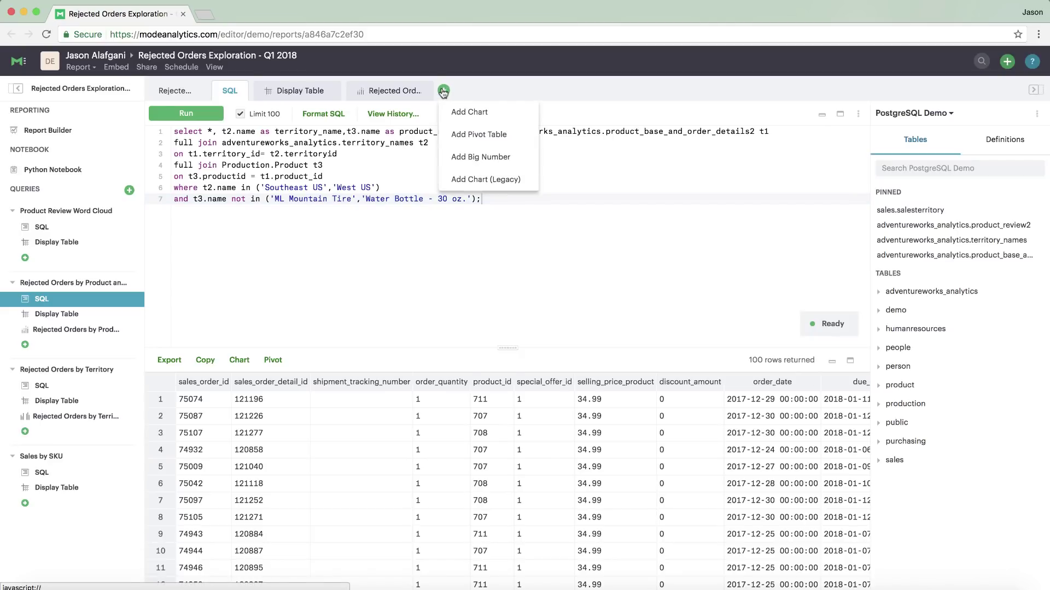
left_click(458, 114)
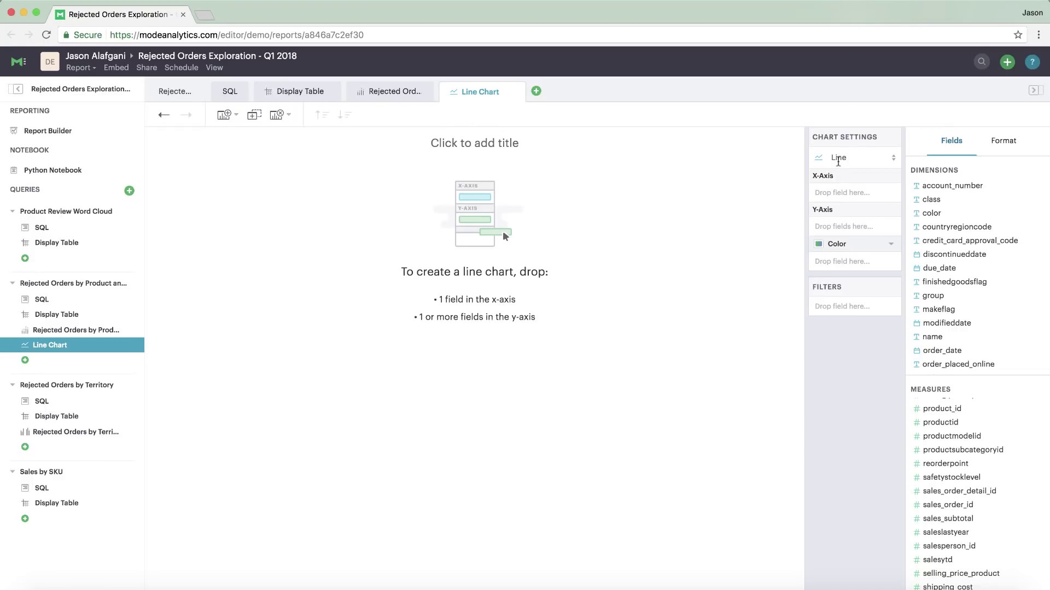
left_click(838, 158)
left_click(777, 192)
left_click(1005, 144)
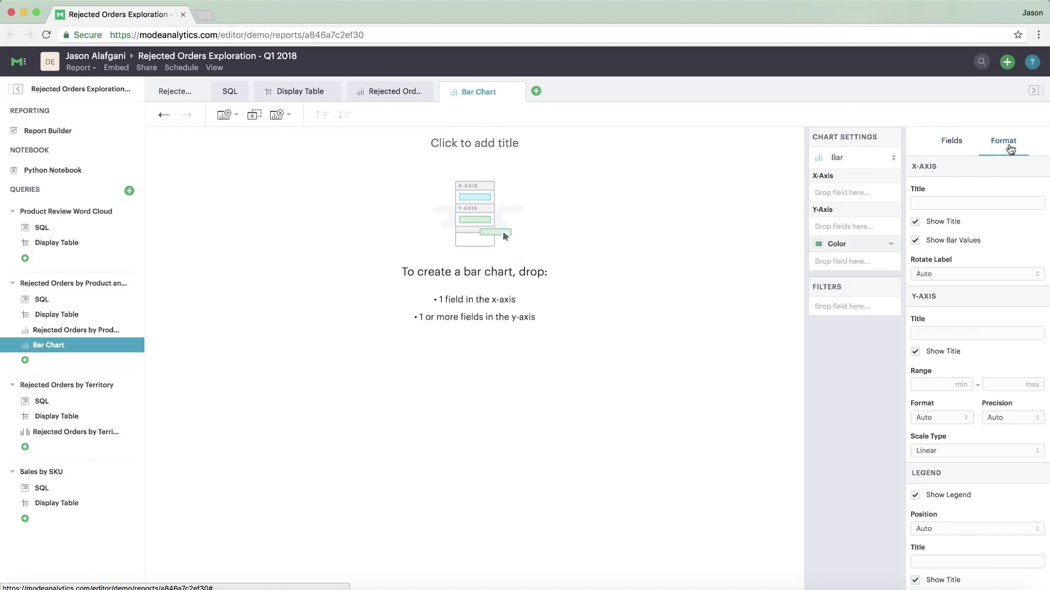
left_click(962, 146)
scroll(956, 206, "down", 5)
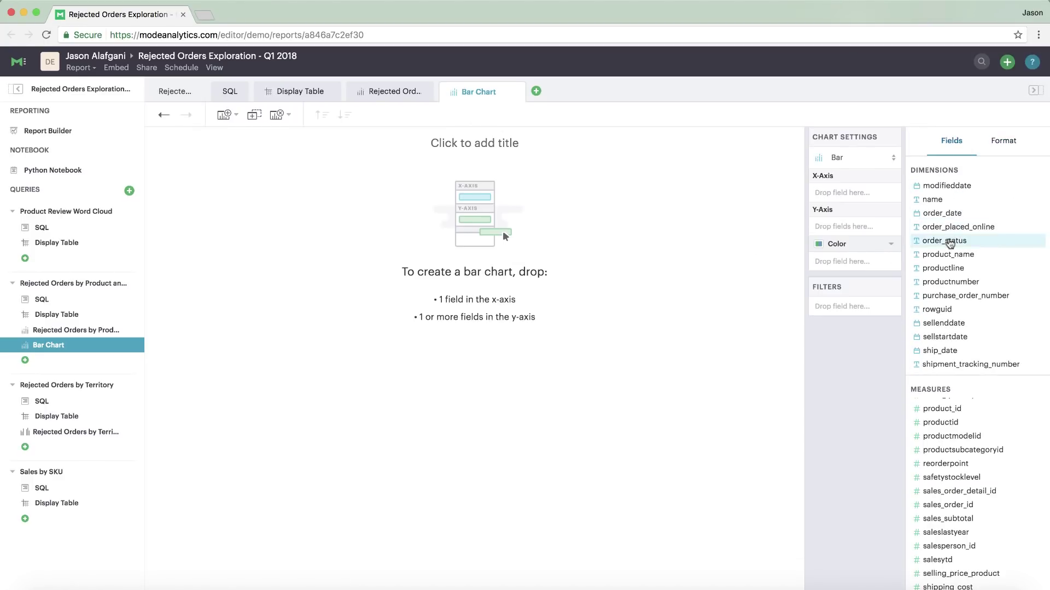
Count order_status on the Y-axis and filter the chart by chosen order_status values
left_click_drag(950, 245, 870, 225)
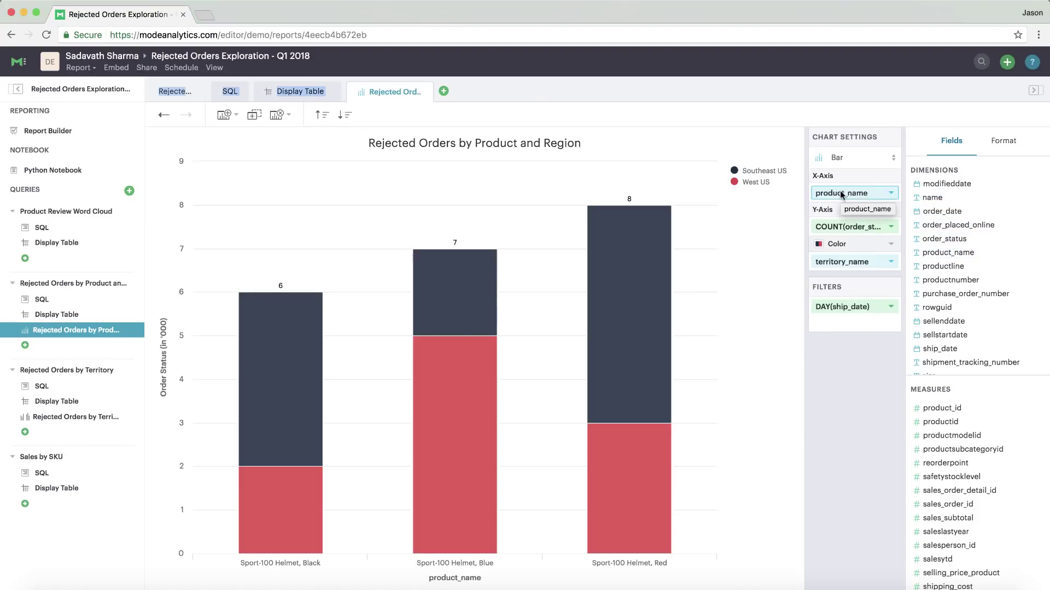
left_click_drag(944, 239, 855, 327)
left_click(394, 143)
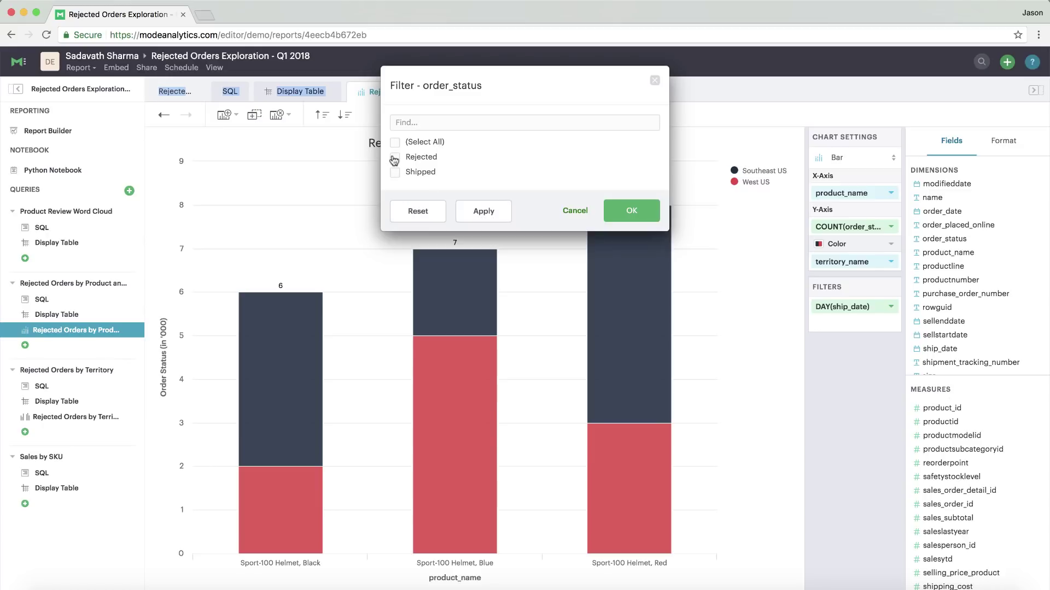
left_click(623, 210)
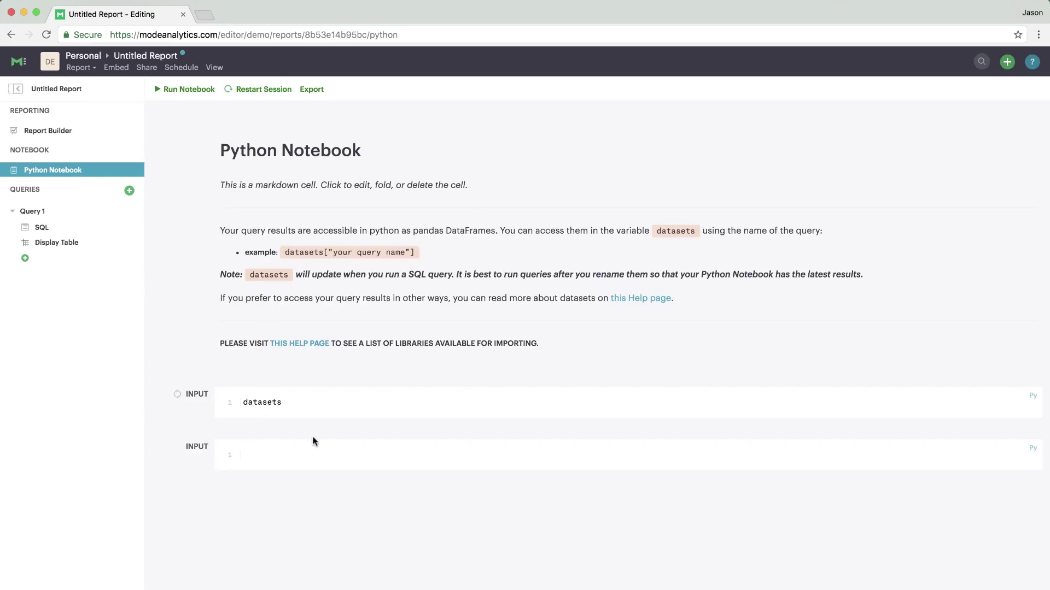
Start the empty notebook cell with a '# Import libraries' comment
left_click(315, 441)
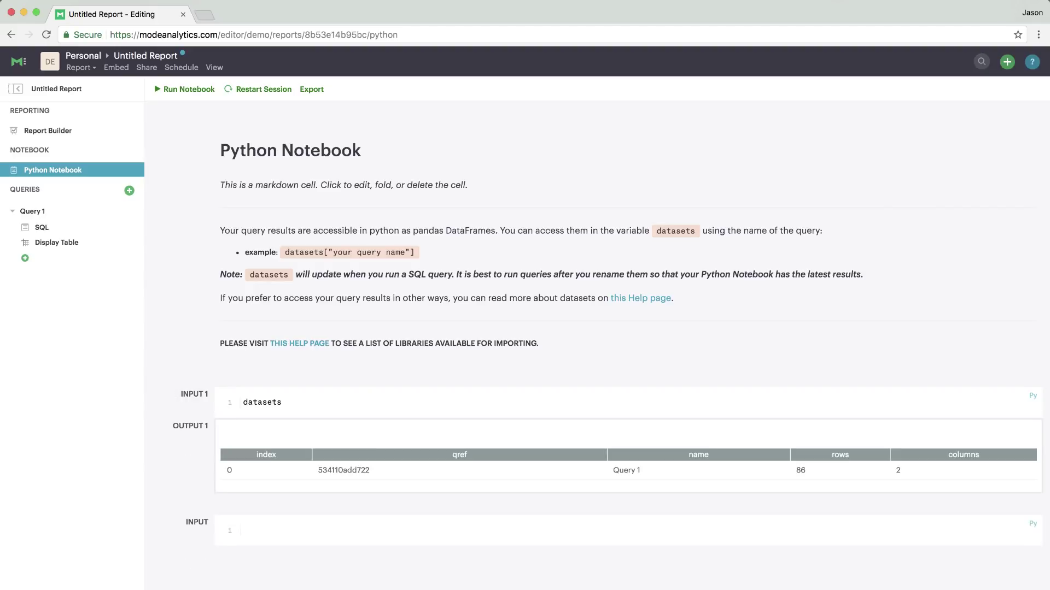
left_click(267, 529)
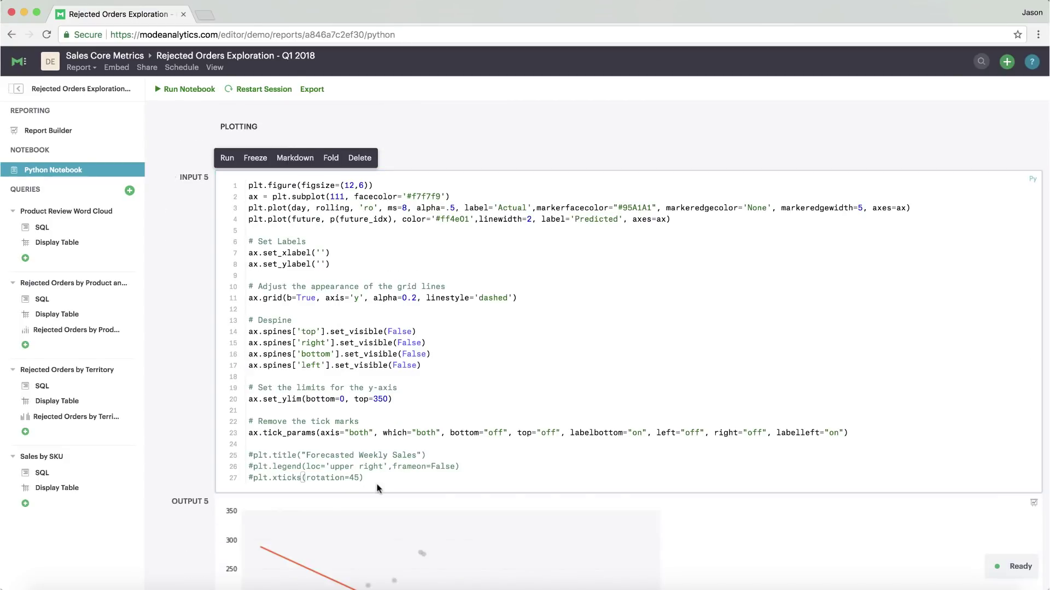
scroll(376, 483, "down", 5)
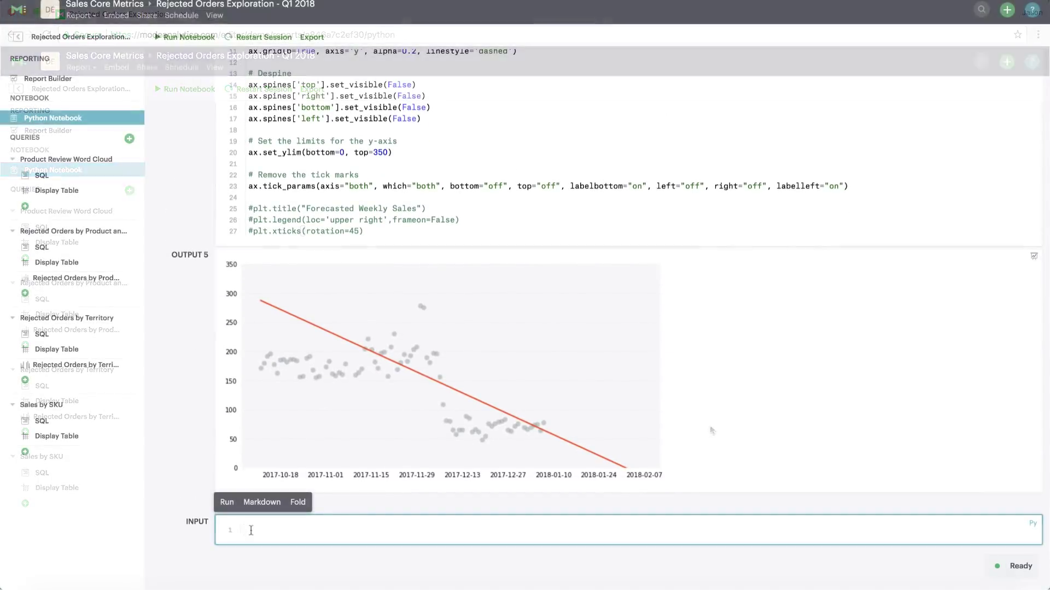
type("# Import libraries")
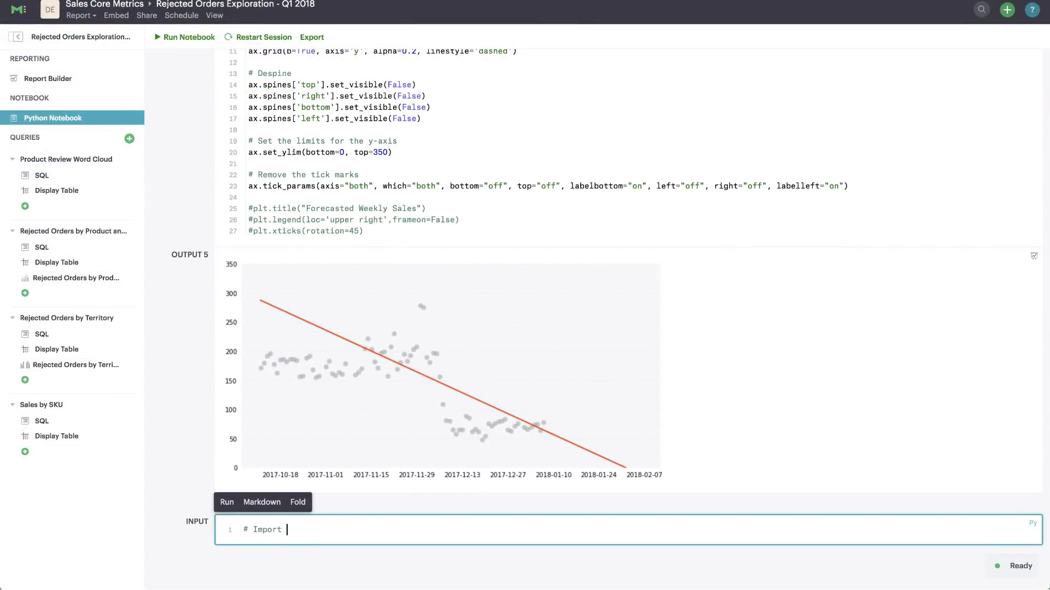
key("Return")
Import WordCloud and matplotlib.pyplot as plt, paste the word-cloud code and run the cell
type("from wordcloud import WordC")
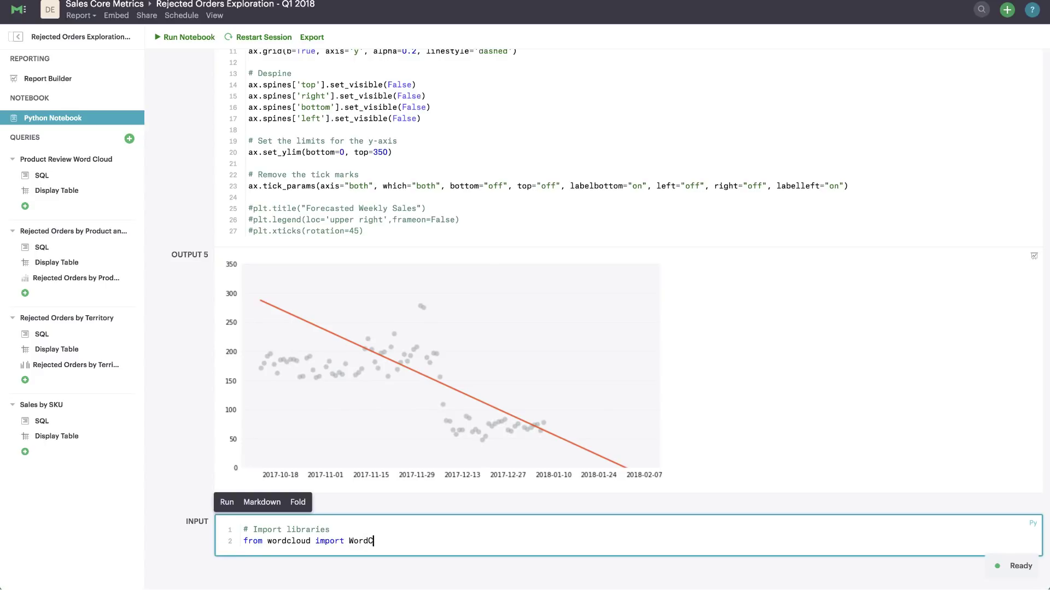
type("loud")
key("Return")
type("import matplotlib.pyplot as plt")
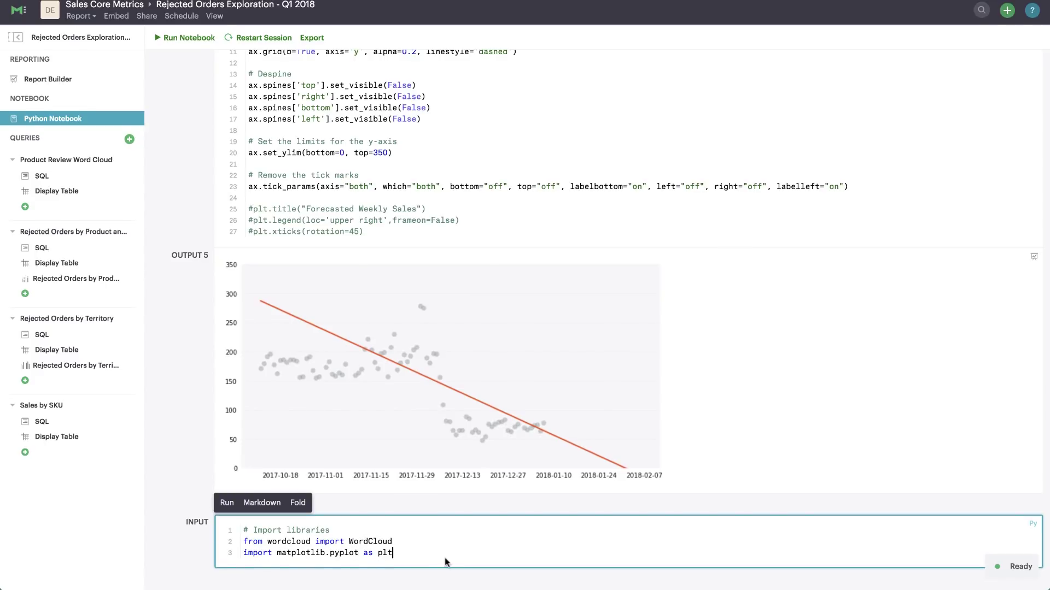
key("Return")
key("Return")
key("ctrl+v")
key("shift+Return")
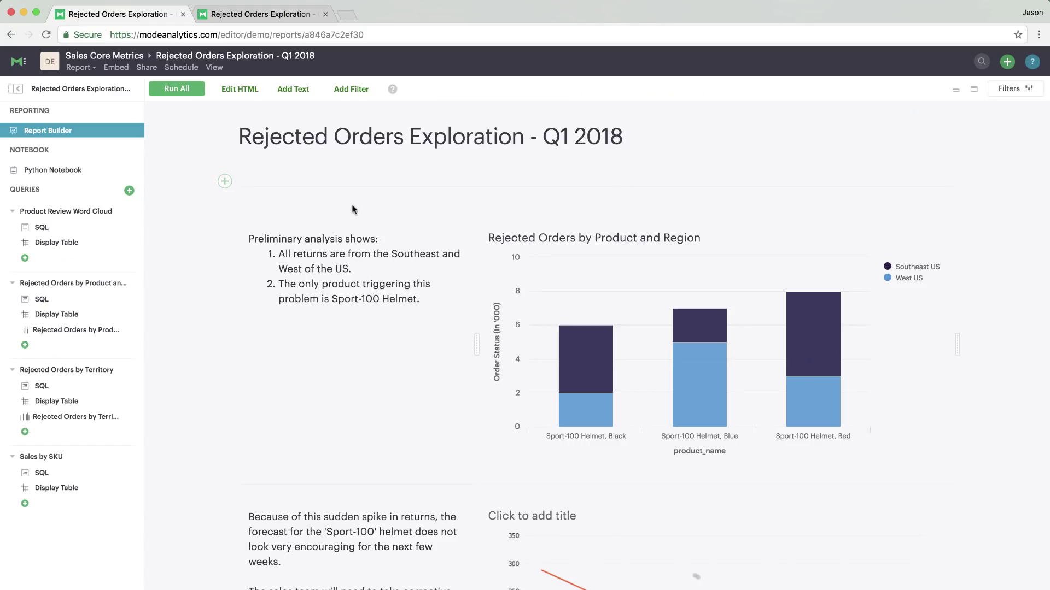
Recolour the Rejected Orders by Product chart with the BStool palette
left_click(77, 330)
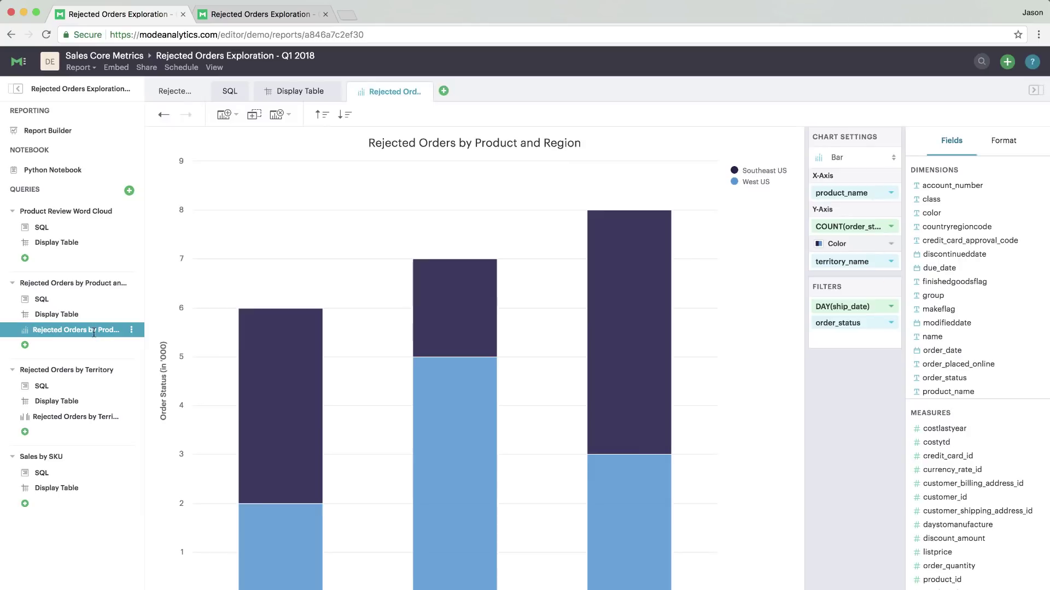
left_click(861, 247)
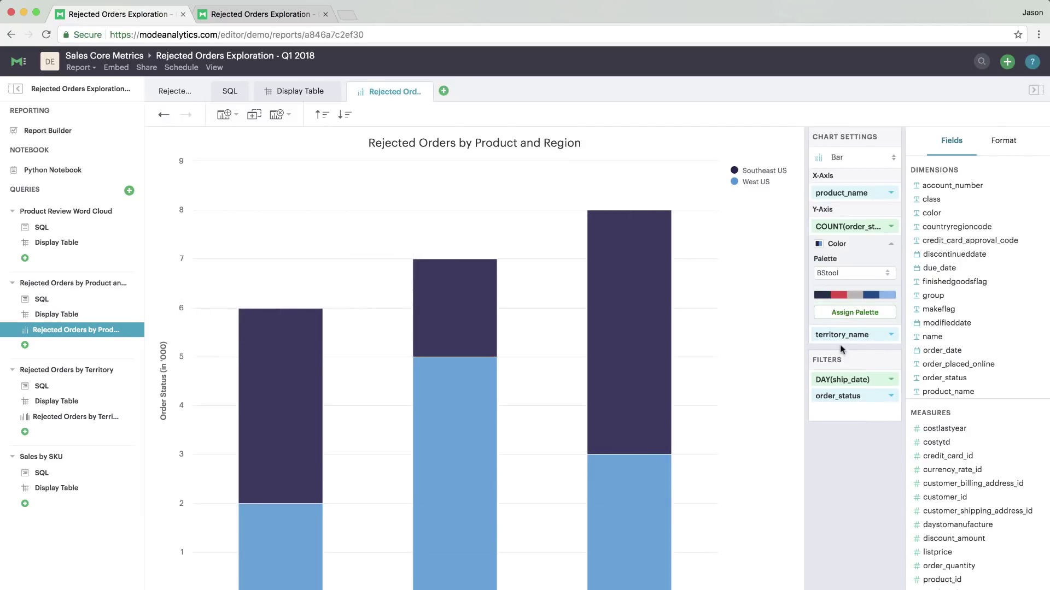
left_click(853, 312)
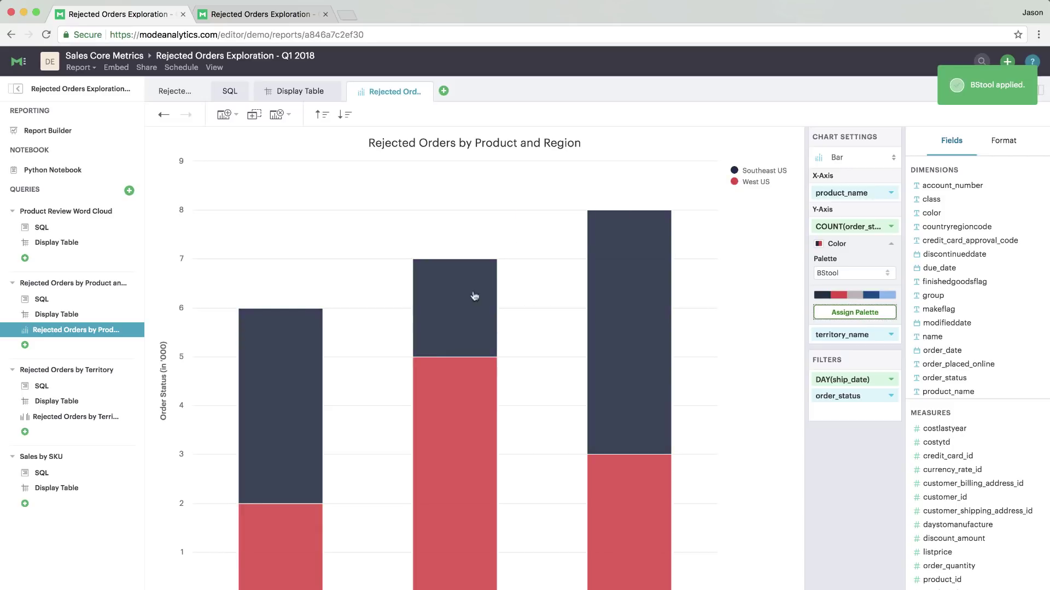
Back in the report layout, widen the analysis text box and resume editing its list
left_click(48, 131)
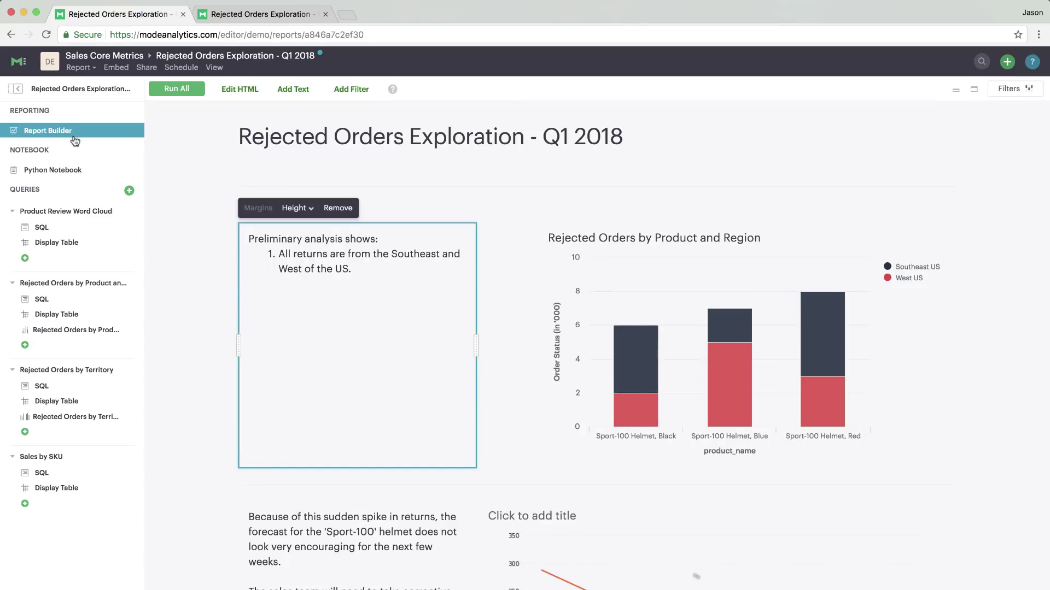
left_click_drag(476, 346, 572, 342)
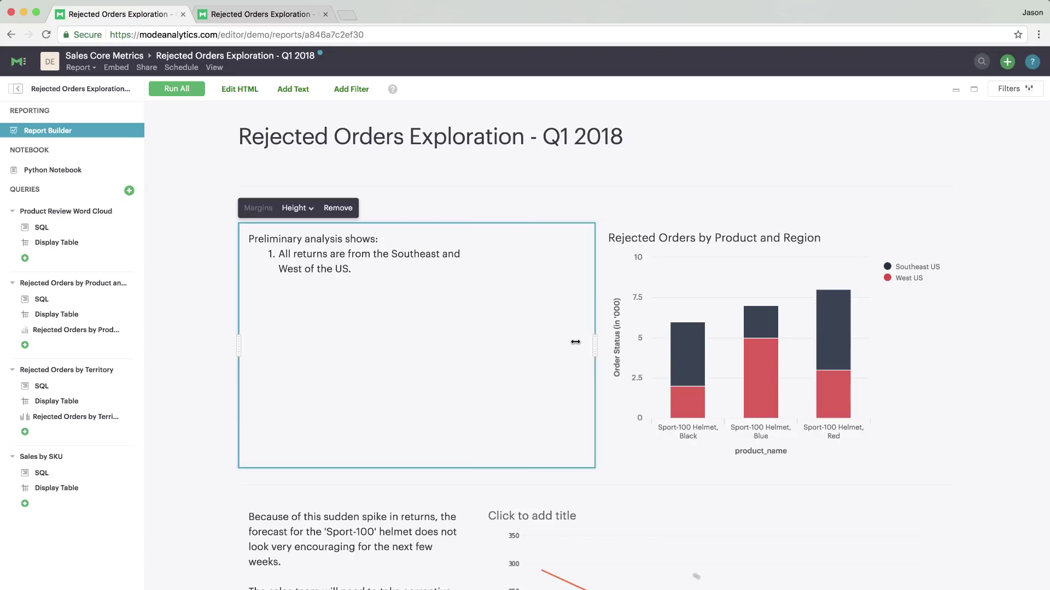
left_click(541, 254)
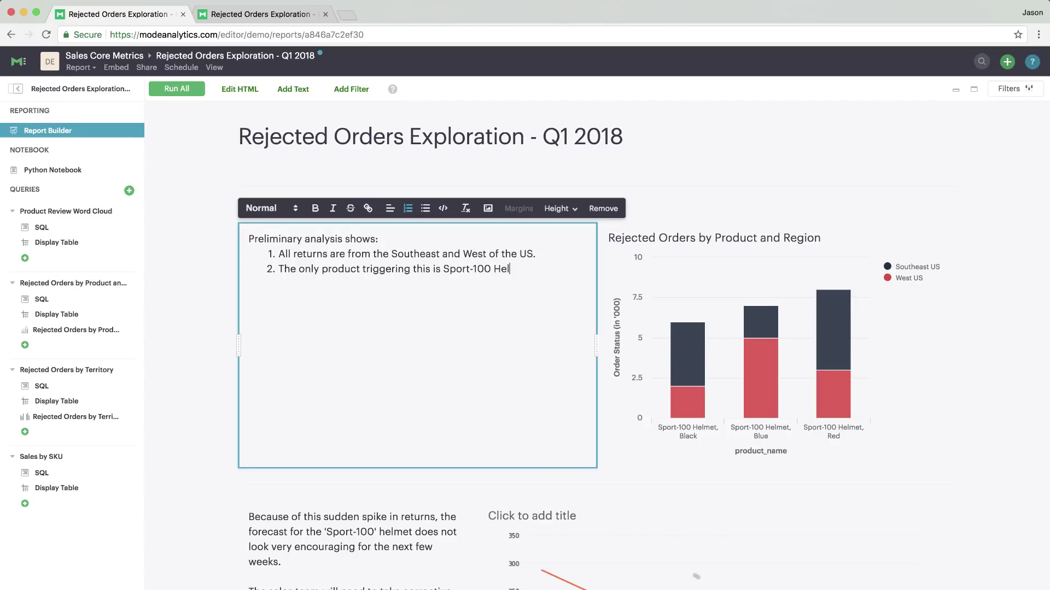
Finish the note with 'met.' and pick #sales-analytics as the Slack channel for sharing
type("met.")
left_click(146, 67)
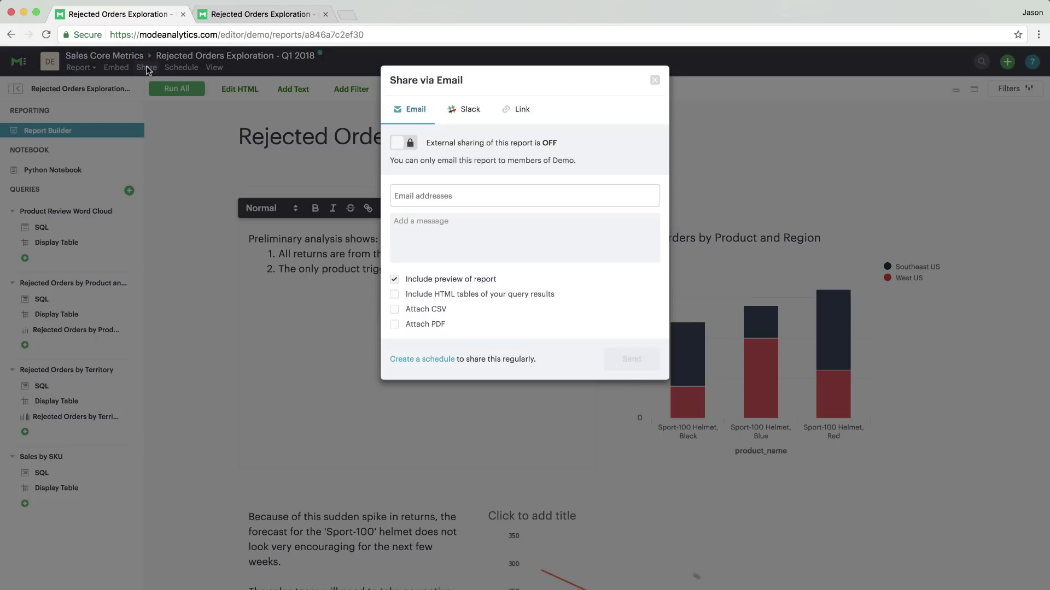
left_click(459, 122)
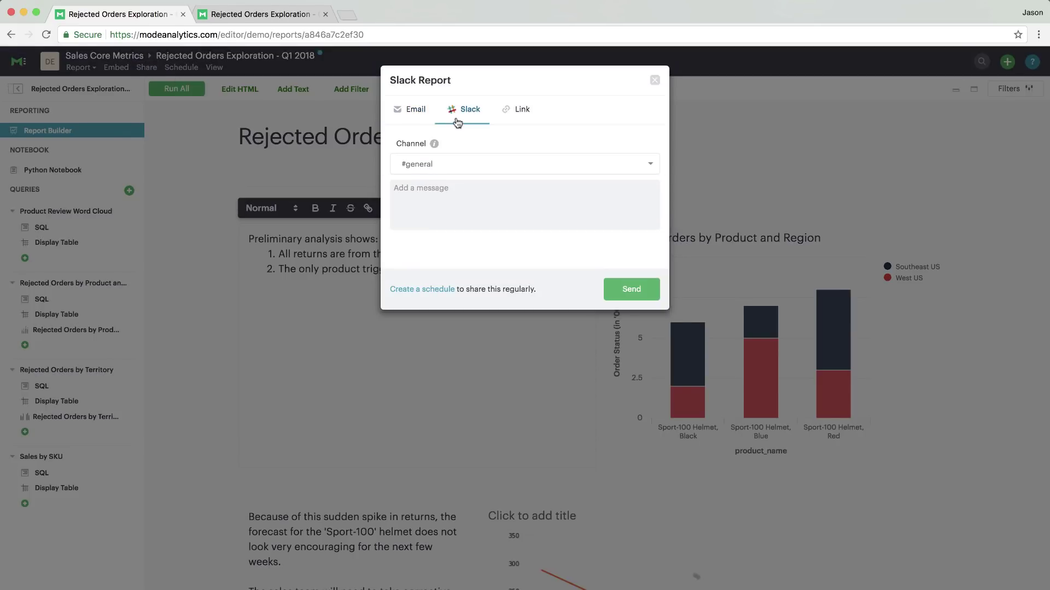
left_click(452, 164)
type("sales-a")
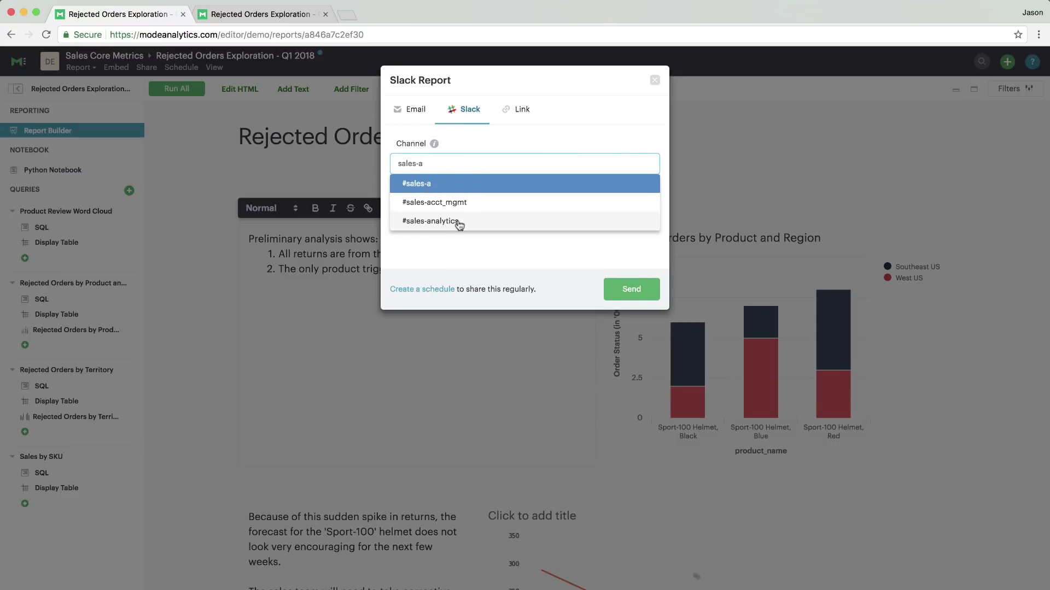
left_click(459, 221)
Send the Rejected Orders report preview to the #sales-analytics channel
left_click(629, 288)
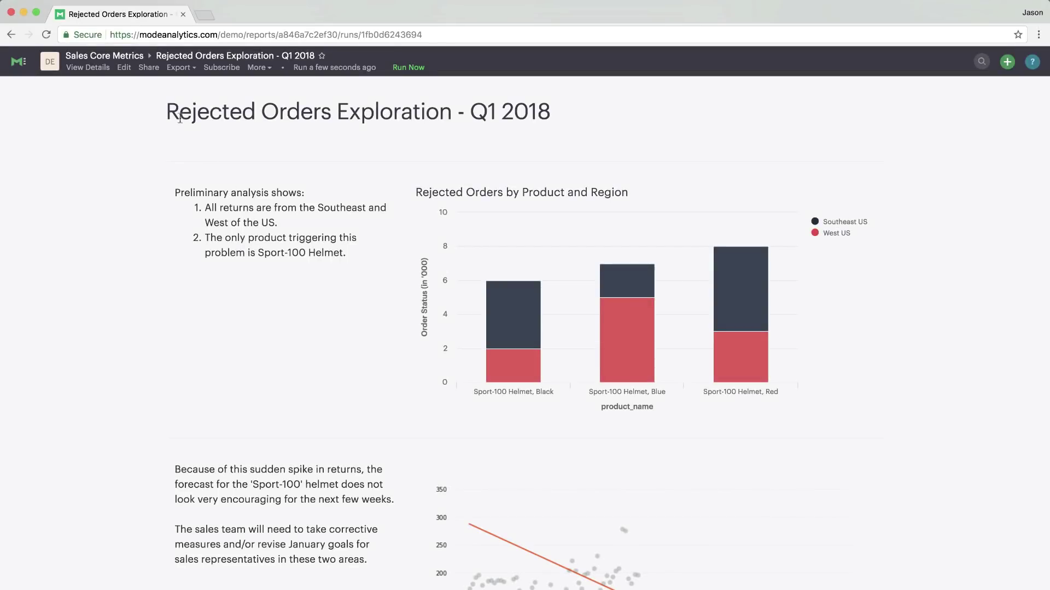
Create a new weekly report schedule, Mondays at 5:00 am UTC
left_click(145, 67)
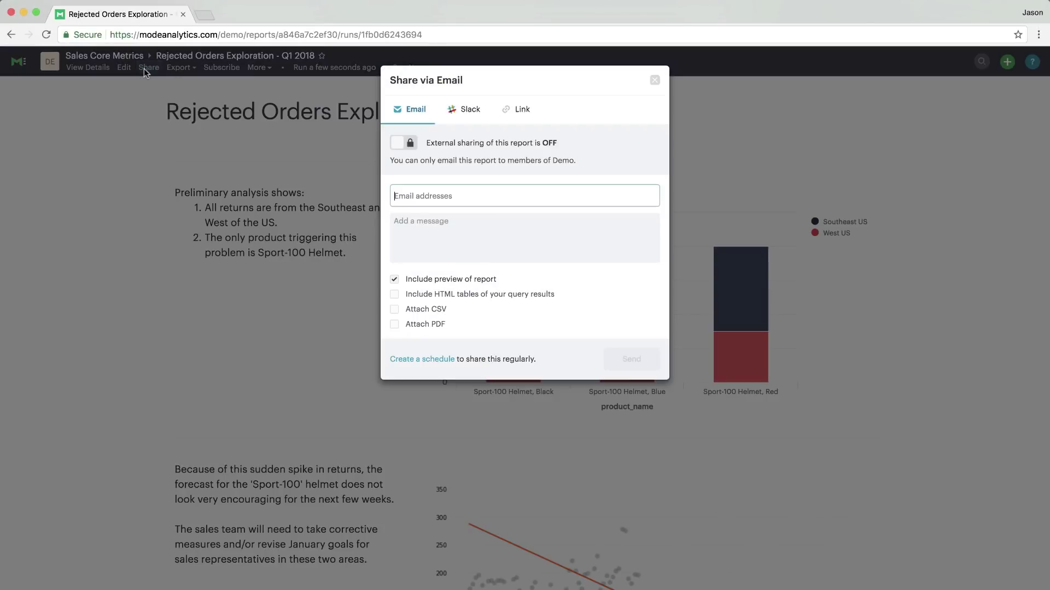
left_click(428, 359)
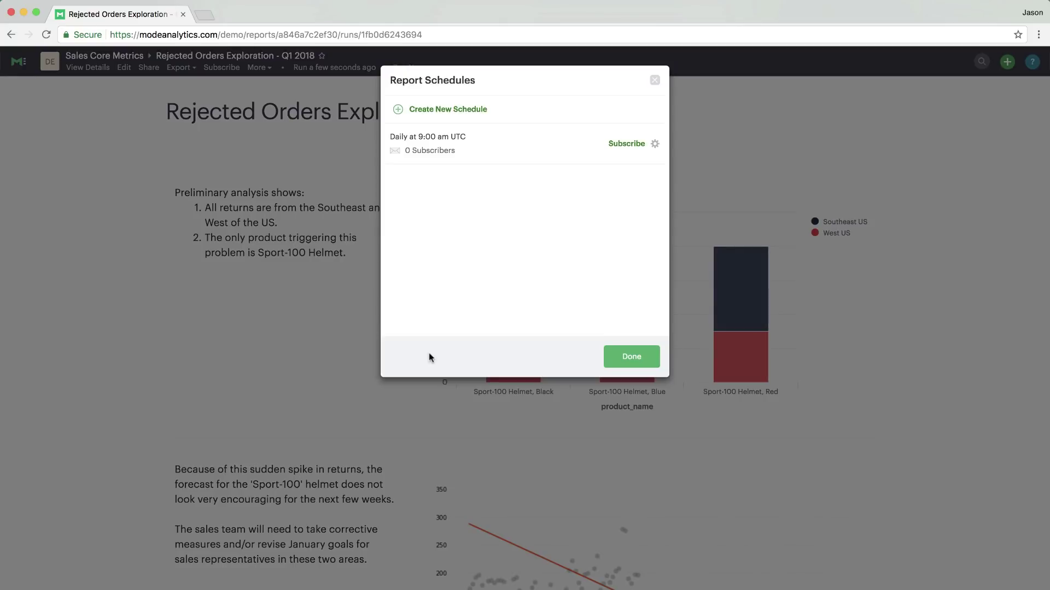
left_click(447, 108)
left_click(444, 126)
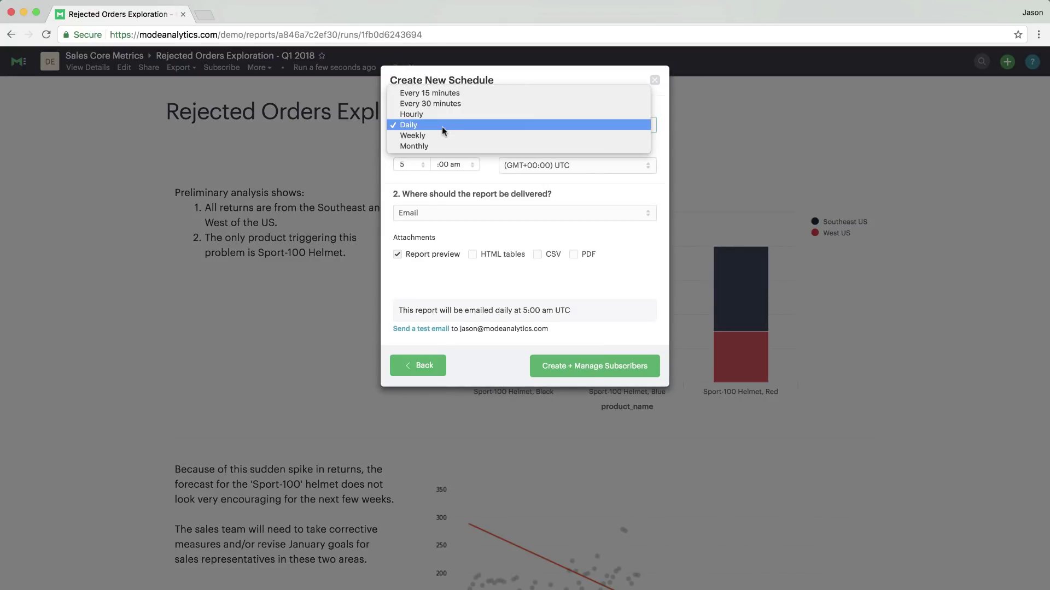
left_click(442, 136)
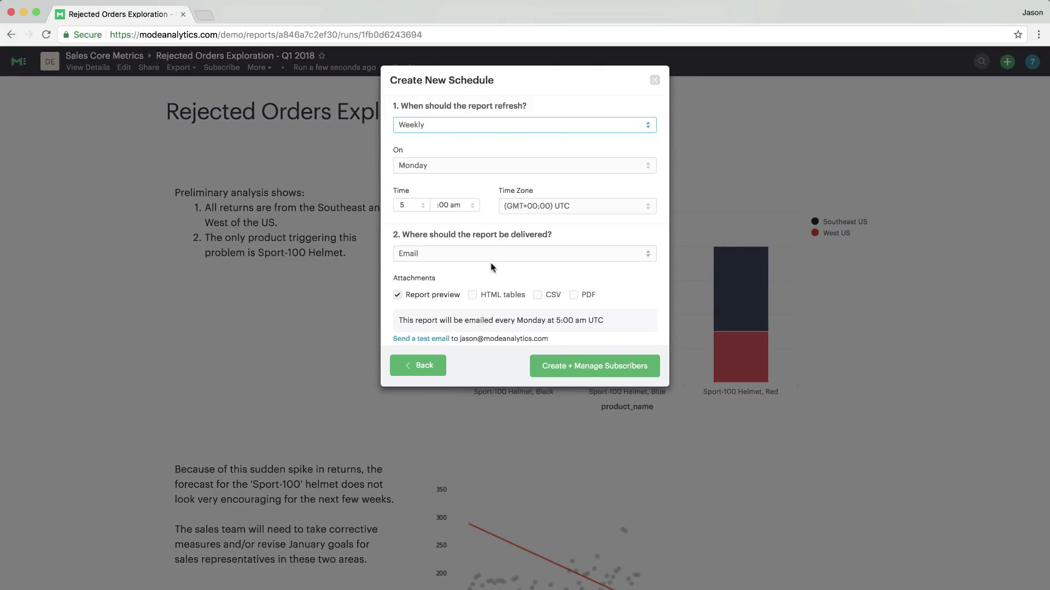
left_click(569, 368)
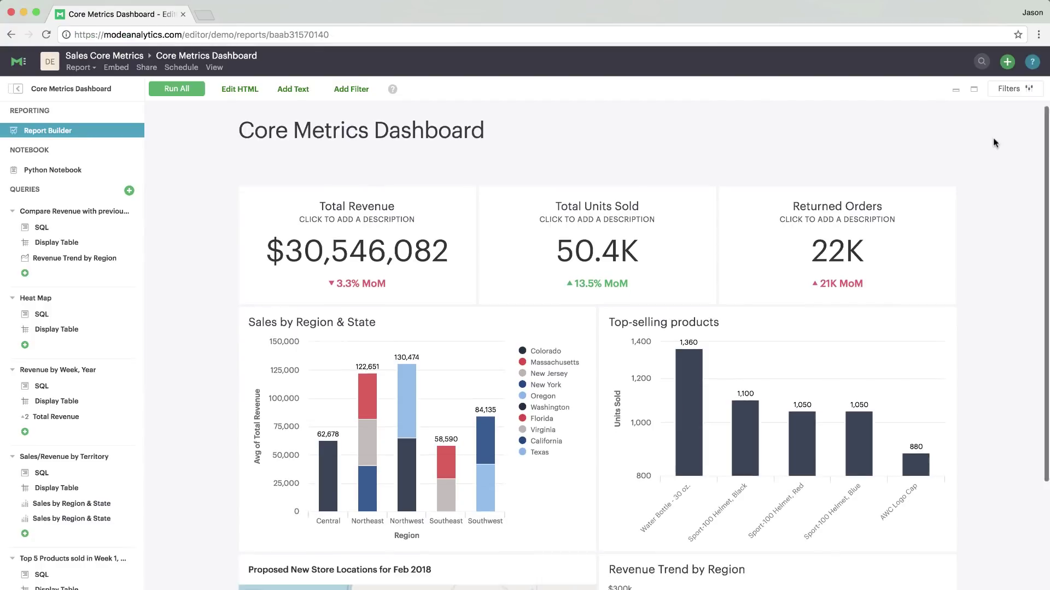
Set the Report Theme to Mode Dark in the report settings and save
scroll(993, 143, "down", 4)
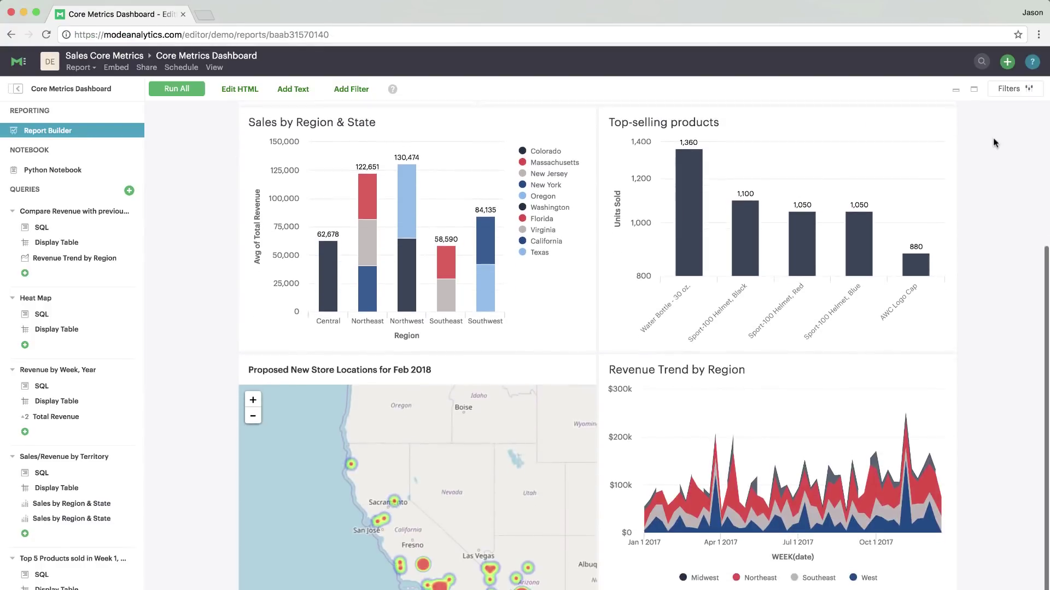
scroll(993, 137, "up", 5)
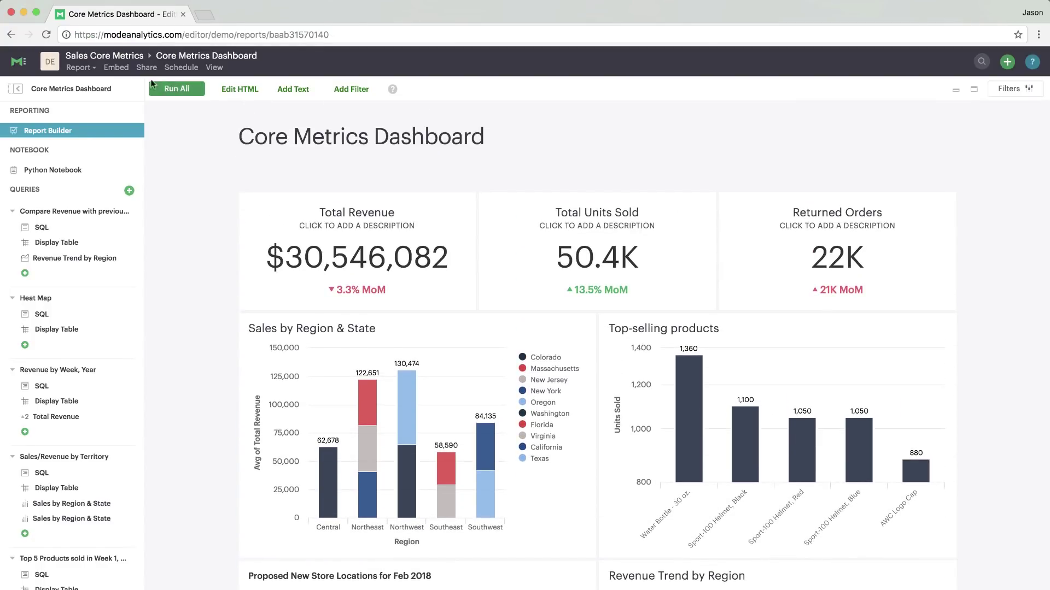
left_click(78, 67)
left_click(87, 200)
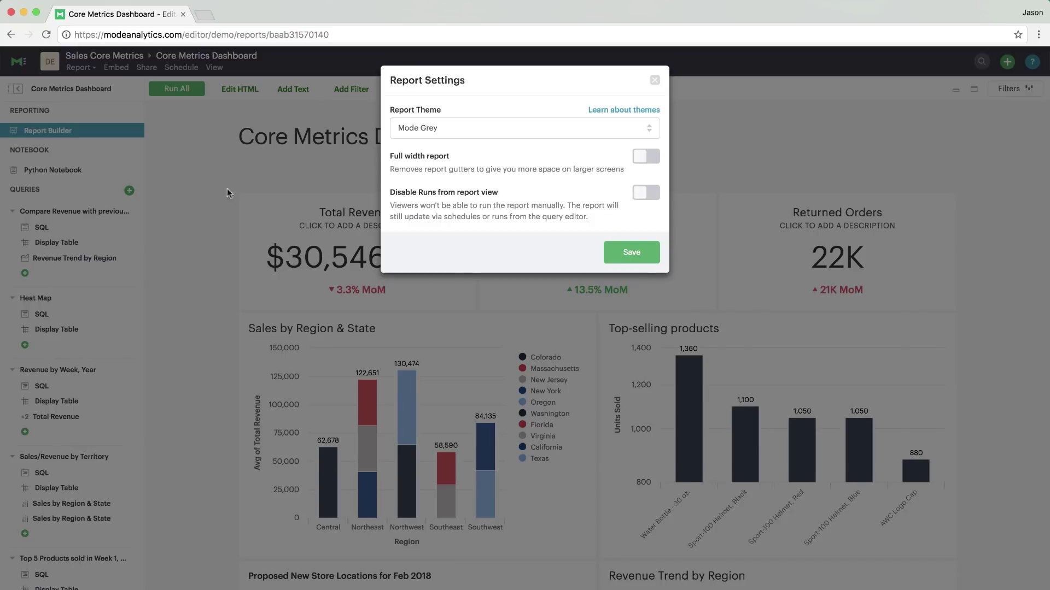
left_click(477, 129)
left_click(480, 116)
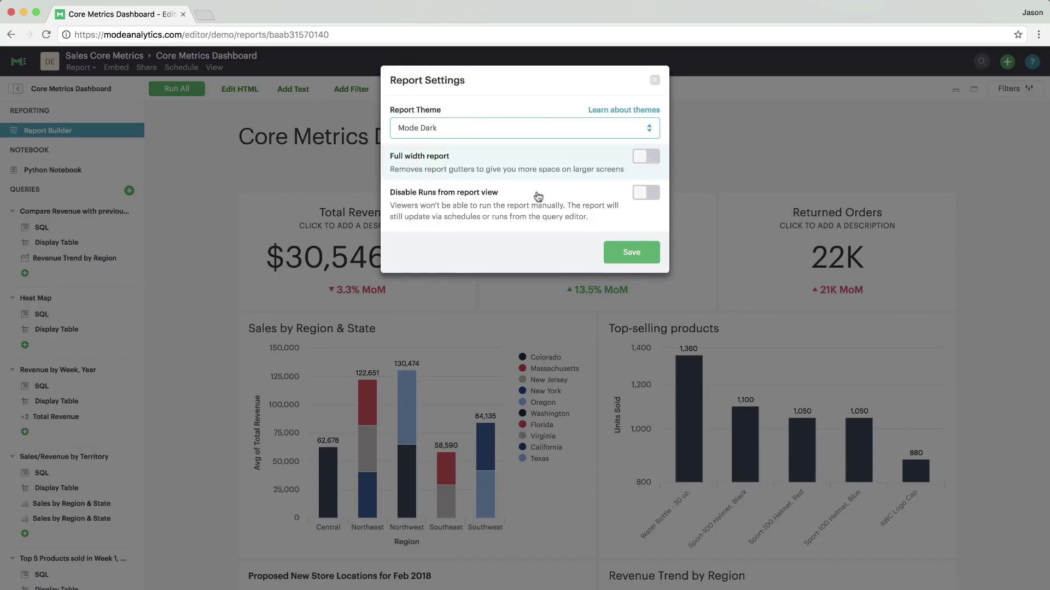
left_click(631, 252)
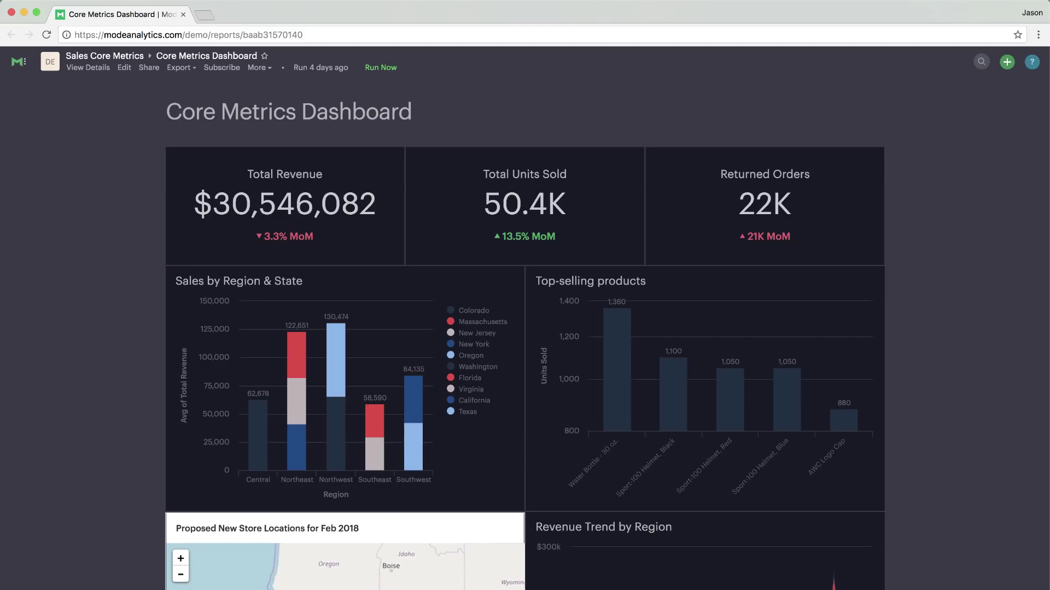